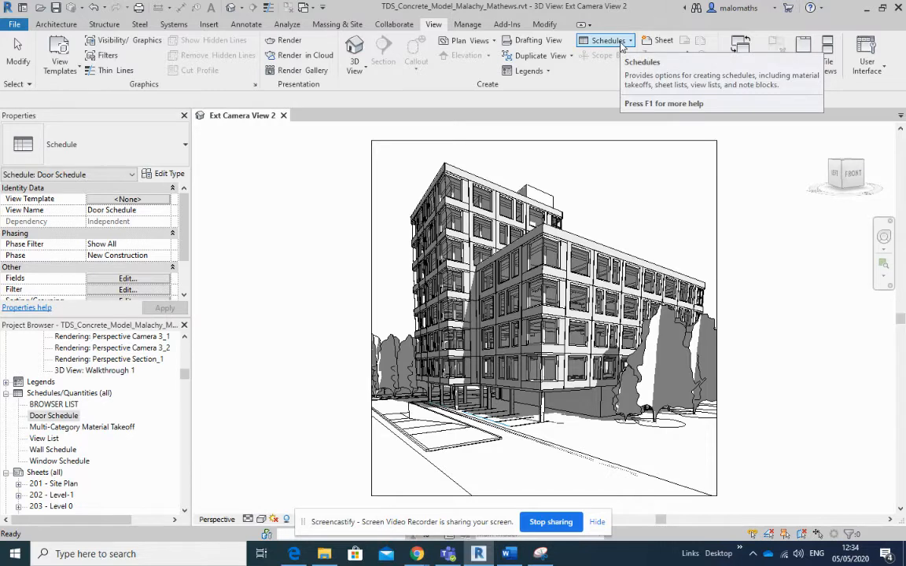
- Create a new building component schedule for the Generic Models category
{"action": "left_click", "coordinate": [622, 41]}
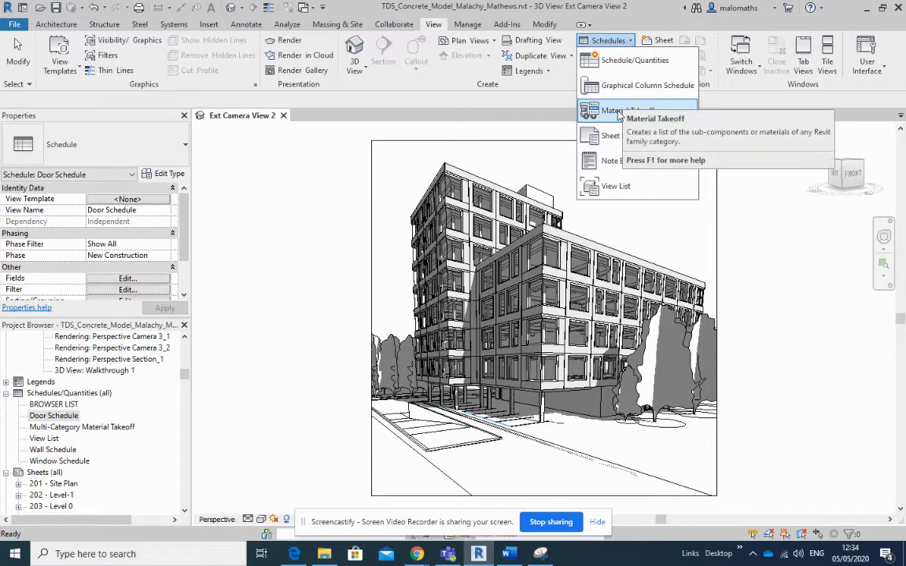
{"action": "left_click", "coordinate": [623, 61]}
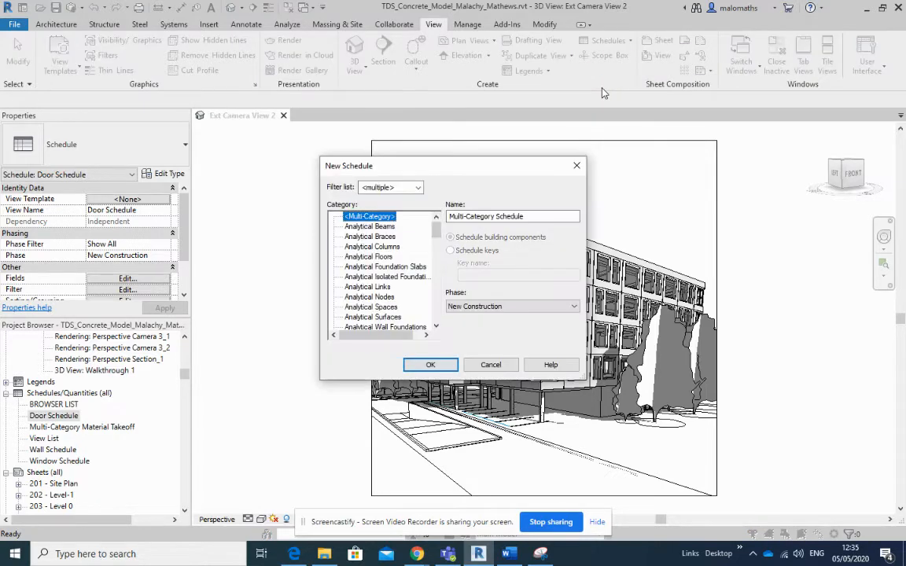
{"action": "left_click_drag", "start_coordinate": [437, 229], "coordinate": [439, 253]}
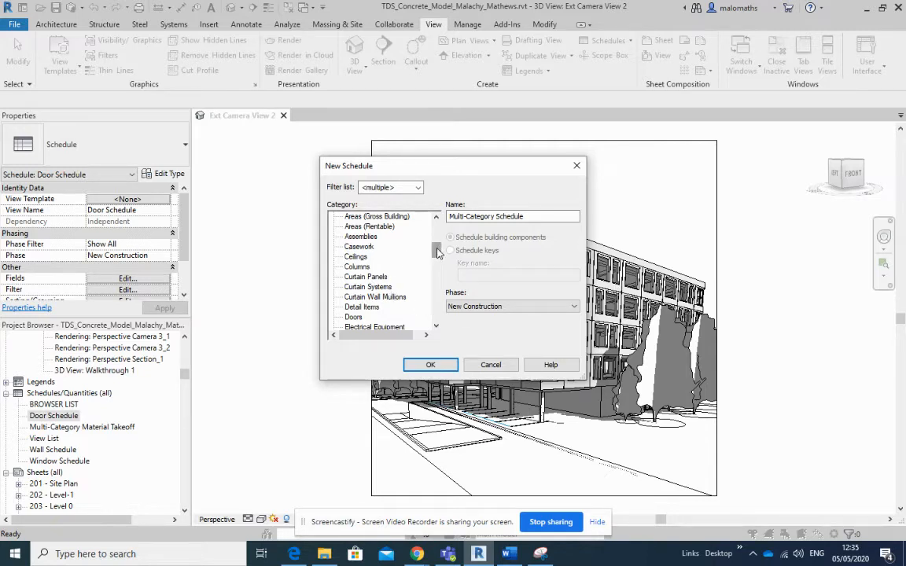
{"action": "scroll", "coordinate": [438, 250], "scroll_direction": "down", "scroll_amount": 5}
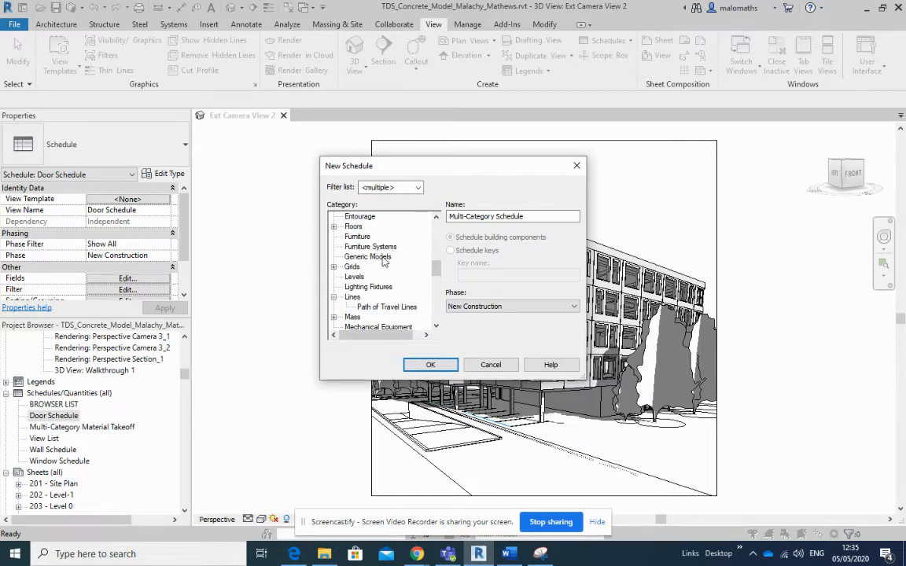
{"action": "double_click", "coordinate": [383, 259]}
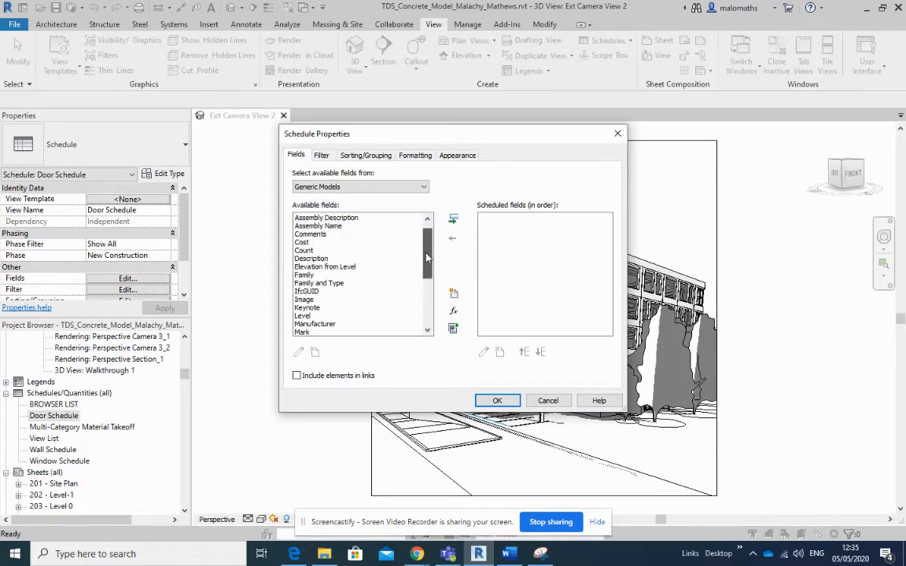
- Add the Family and Type, Level, Count and Type Mark fields to the schedule in that order and generate it
{"action": "left_click_drag", "start_coordinate": [428, 240], "coordinate": [428, 265]}
{"action": "double_click", "coordinate": [338, 259]}
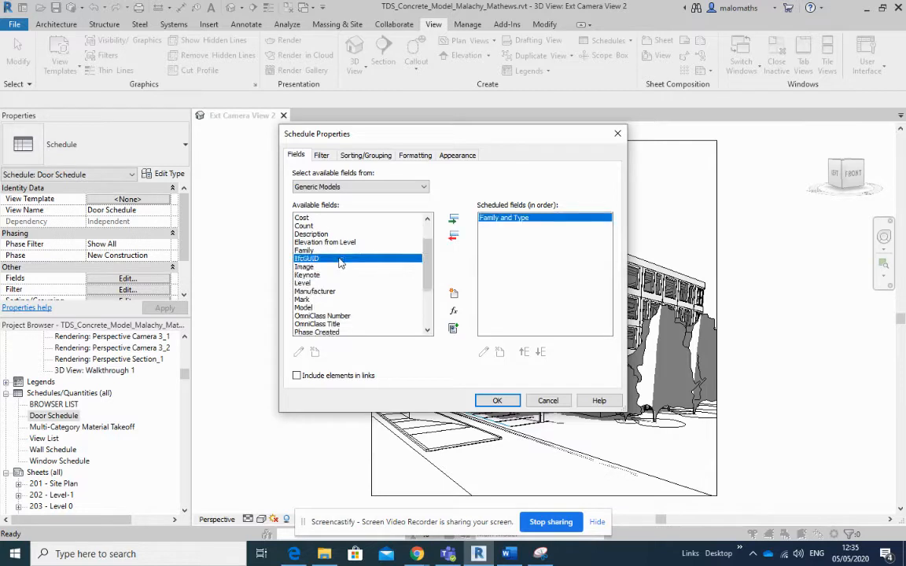
{"action": "double_click", "coordinate": [305, 283]}
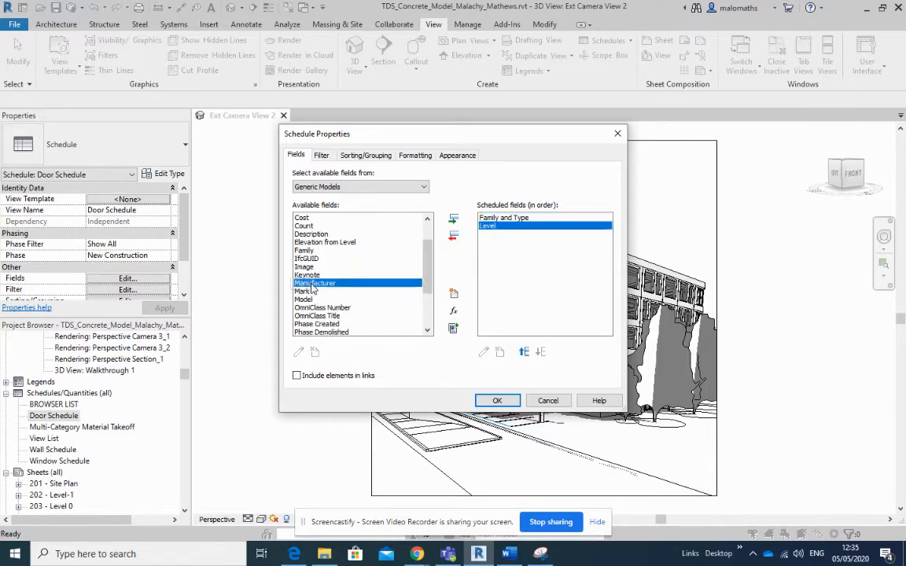
{"action": "mouse_move", "coordinate": [427, 275]}
{"action": "left_mouse_down"}
{"action": "mouse_move", "coordinate": [430, 309]}
{"action": "mouse_move", "coordinate": [434, 268]}
{"action": "left_mouse_up"}
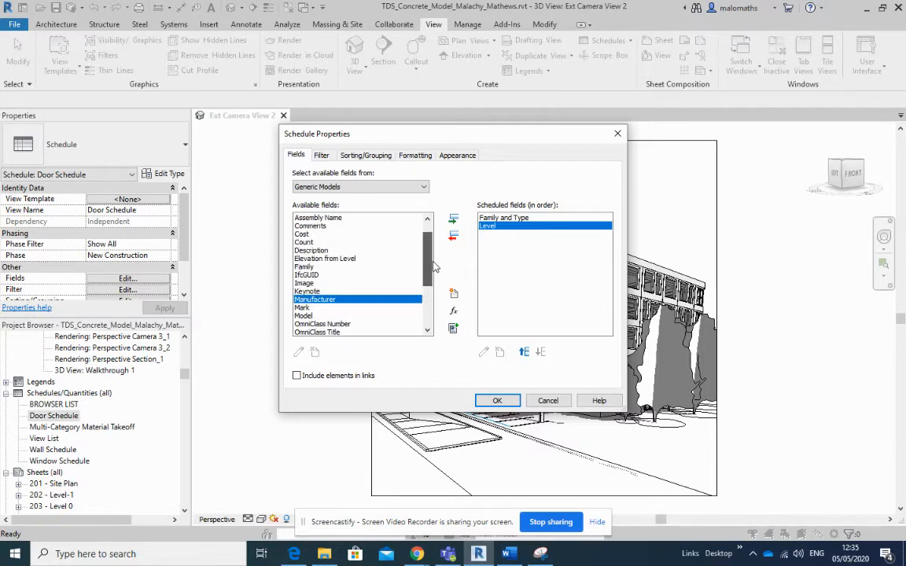
{"action": "double_click", "coordinate": [311, 242]}
{"action": "left_click_drag", "start_coordinate": [429, 271], "coordinate": [429, 303]}
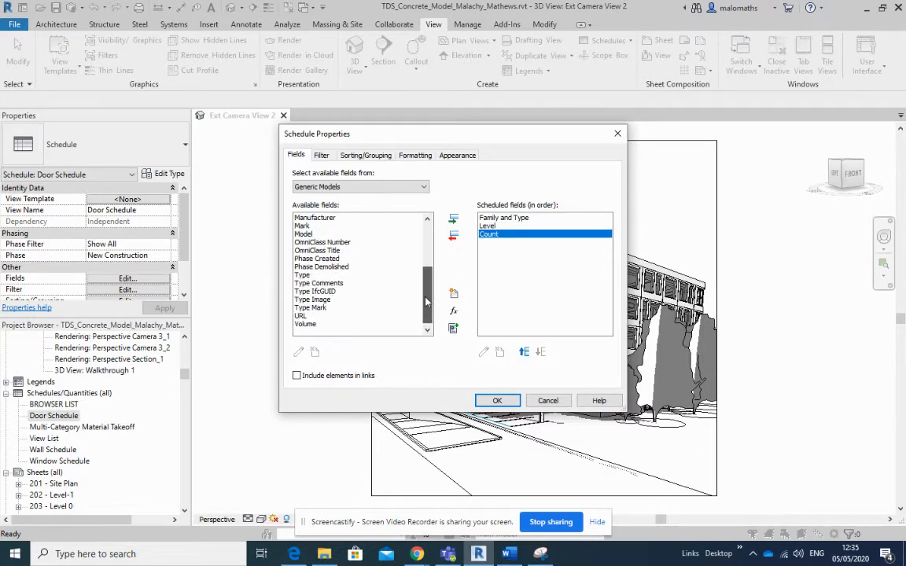
{"action": "double_click", "coordinate": [323, 314]}
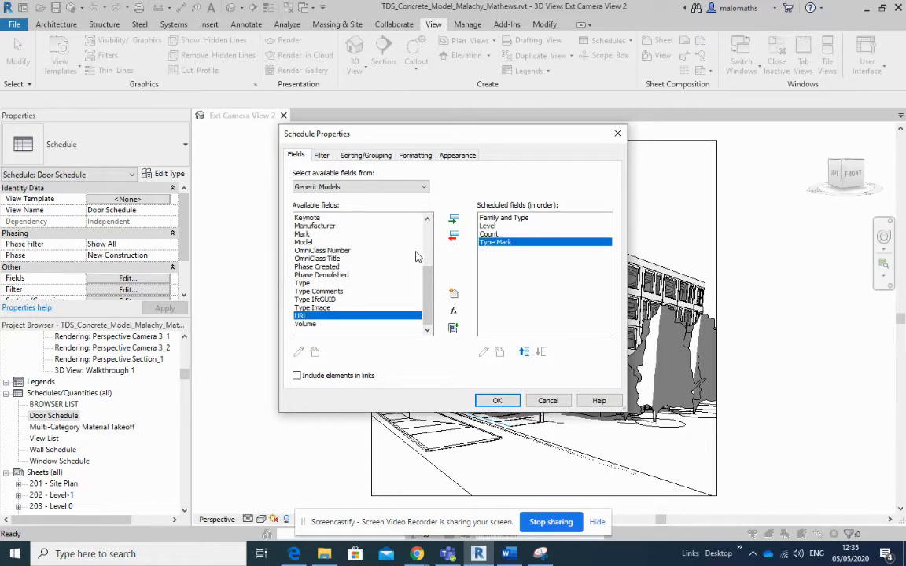
{"action": "left_click", "coordinate": [497, 401]}
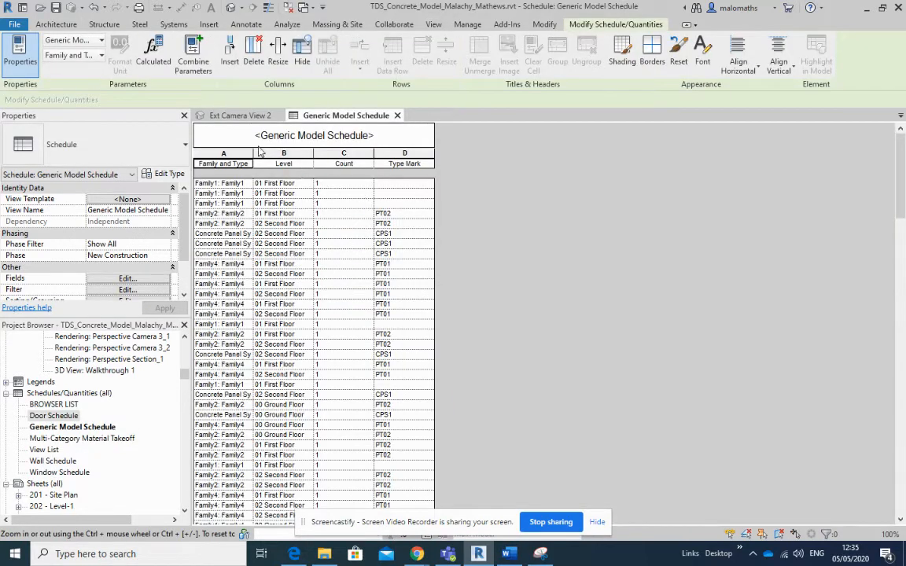
- Widen the Family and Type column and tile the schedule beside Ext Camera View 2 with the building in view
{"action": "left_click_drag", "start_coordinate": [252, 153], "coordinate": [337, 152]}
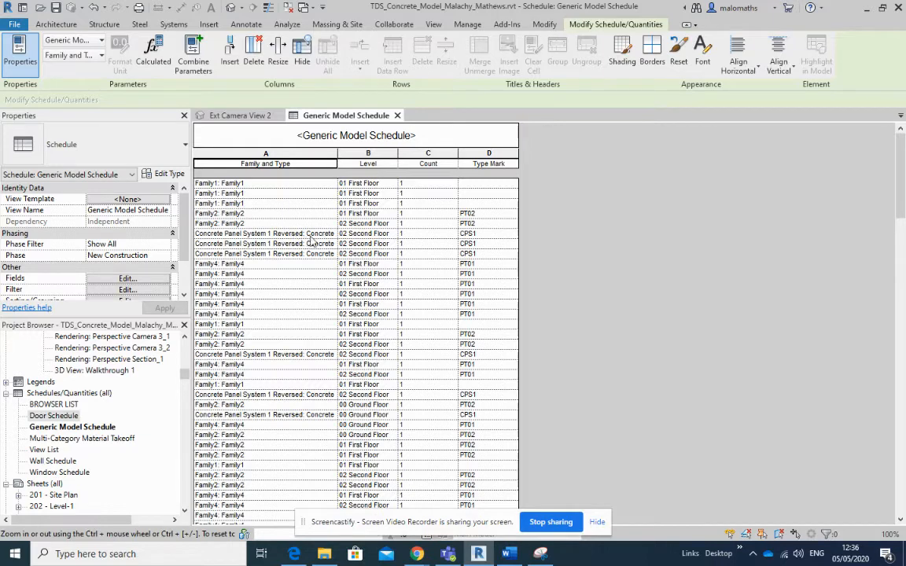
{"action": "left_click_drag", "start_coordinate": [337, 157], "coordinate": [390, 157]}
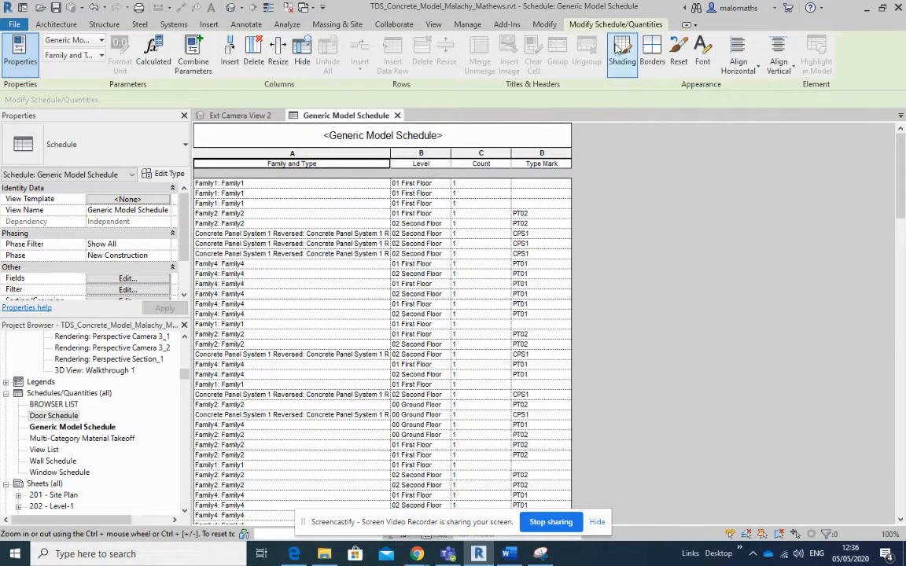
{"action": "left_click", "coordinate": [433, 24]}
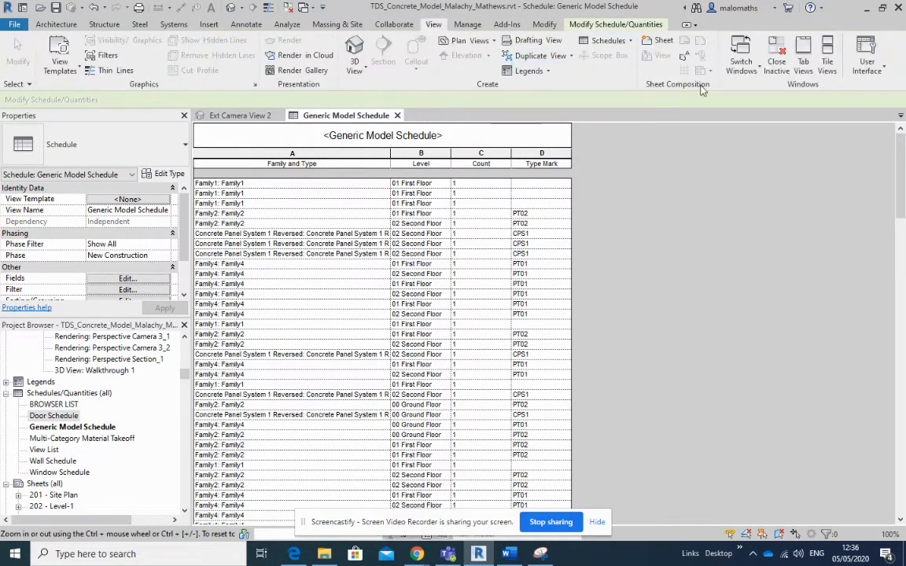
{"action": "left_click", "coordinate": [827, 59]}
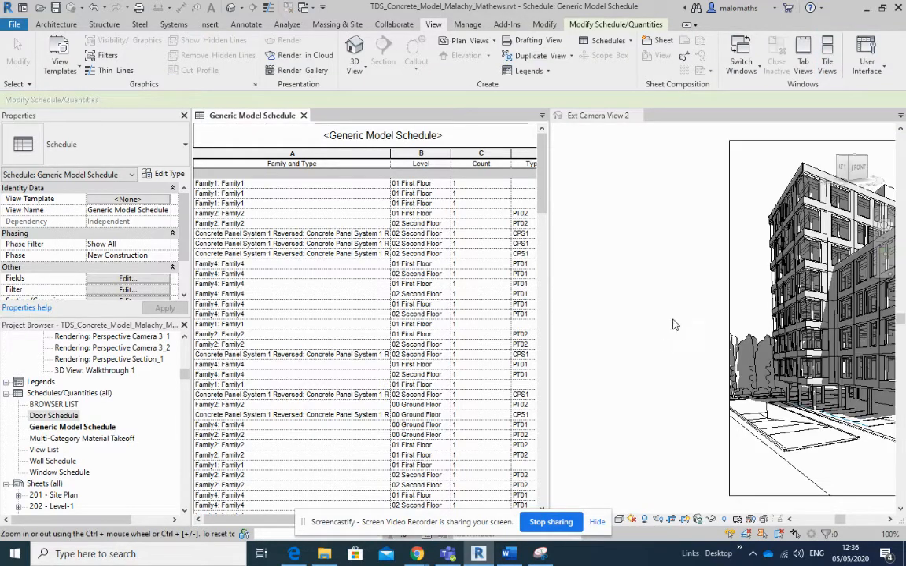
{"action": "left_click", "coordinate": [684, 314]}
{"action": "middle_click_drag", "start_coordinate": [687, 314], "coordinate": [559, 299]}
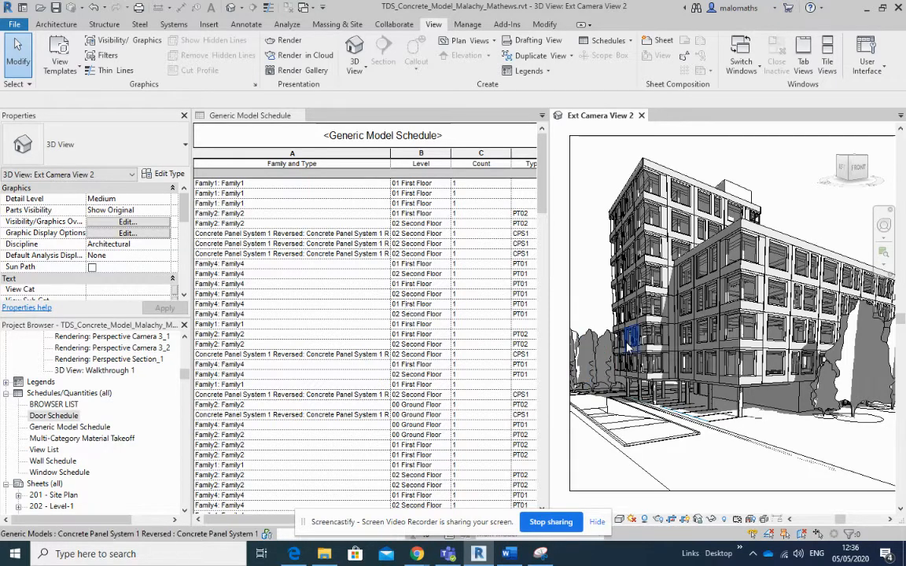
- Sort the schedule by Family and Type with a blank line and a title, count and totals footer, and widen the first column
{"action": "left_click", "coordinate": [277, 194]}
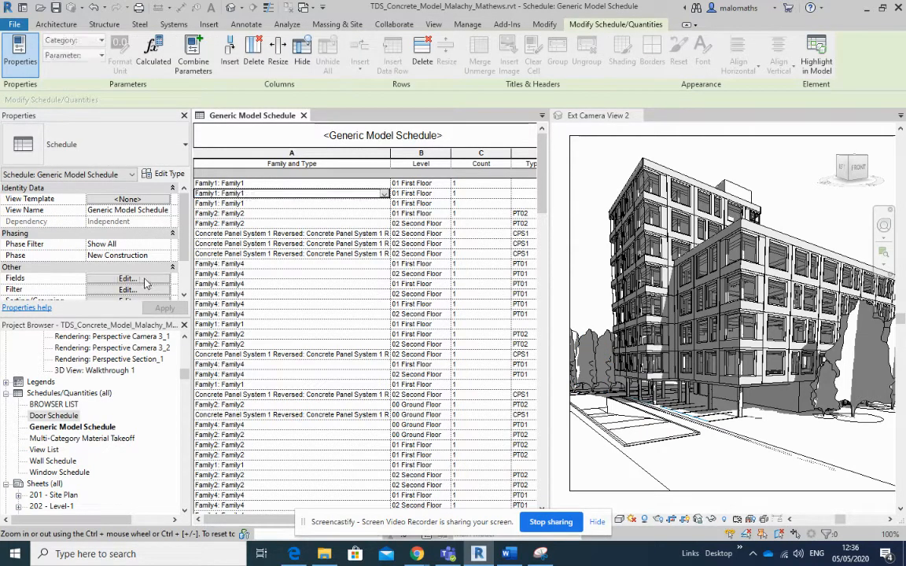
{"action": "left_click", "coordinate": [144, 280]}
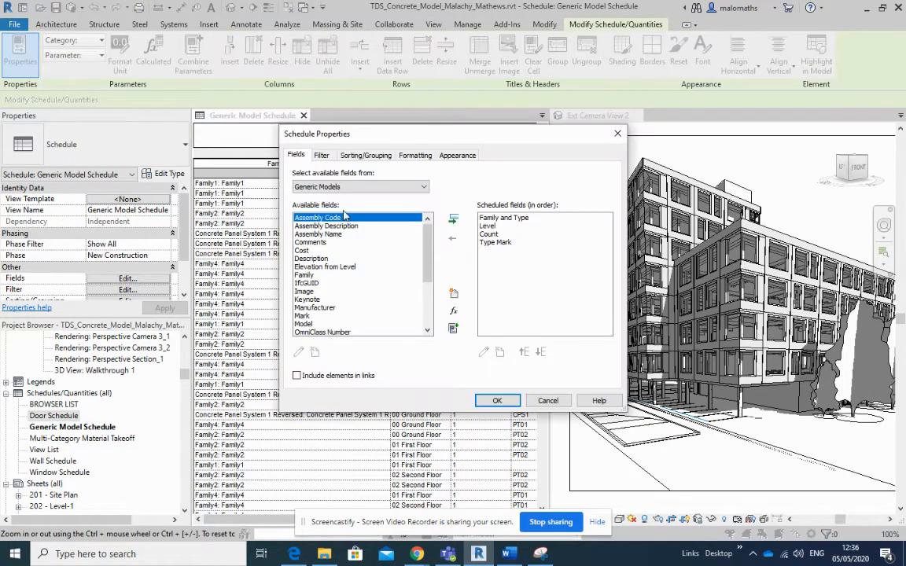
{"action": "left_click", "coordinate": [350, 154]}
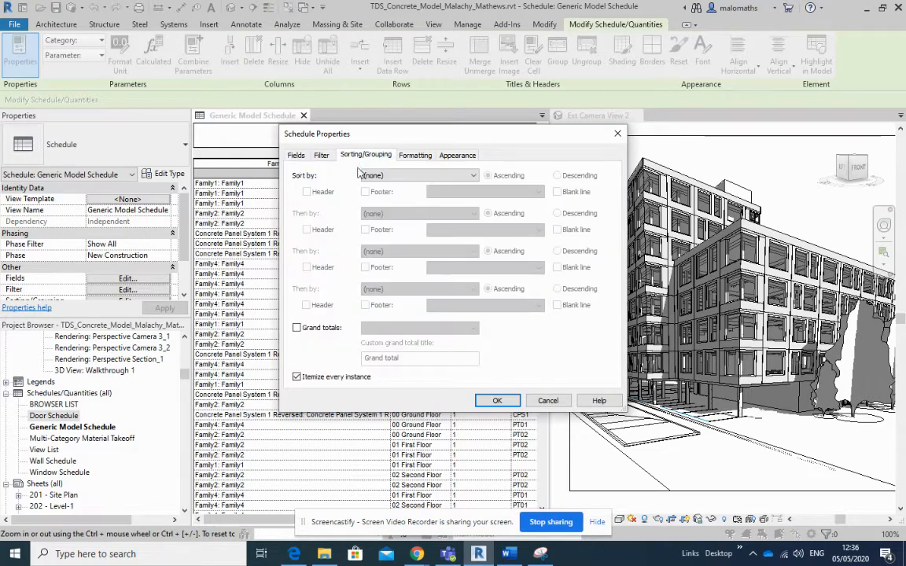
{"action": "left_click", "coordinate": [473, 175]}
{"action": "left_click", "coordinate": [397, 194]}
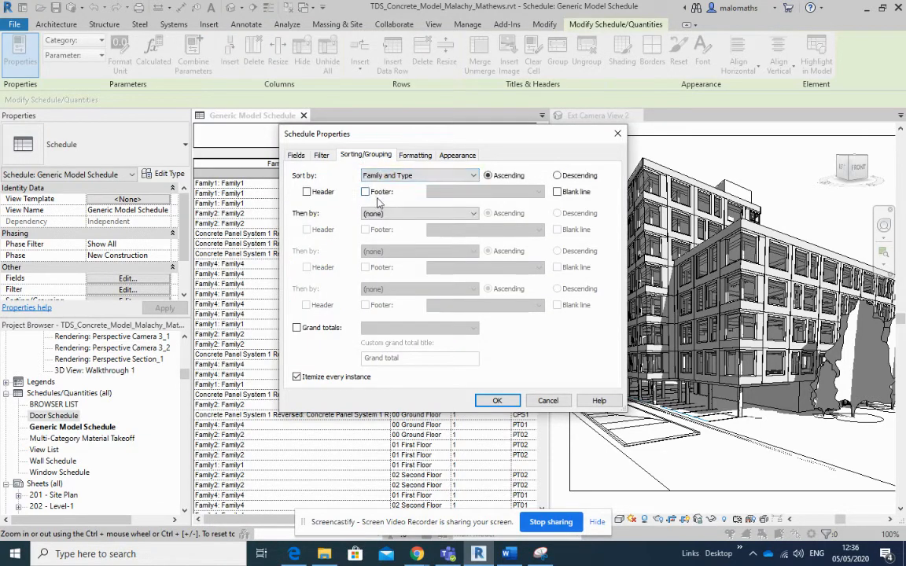
{"action": "left_click", "coordinate": [365, 191]}
{"action": "left_click", "coordinate": [556, 192]}
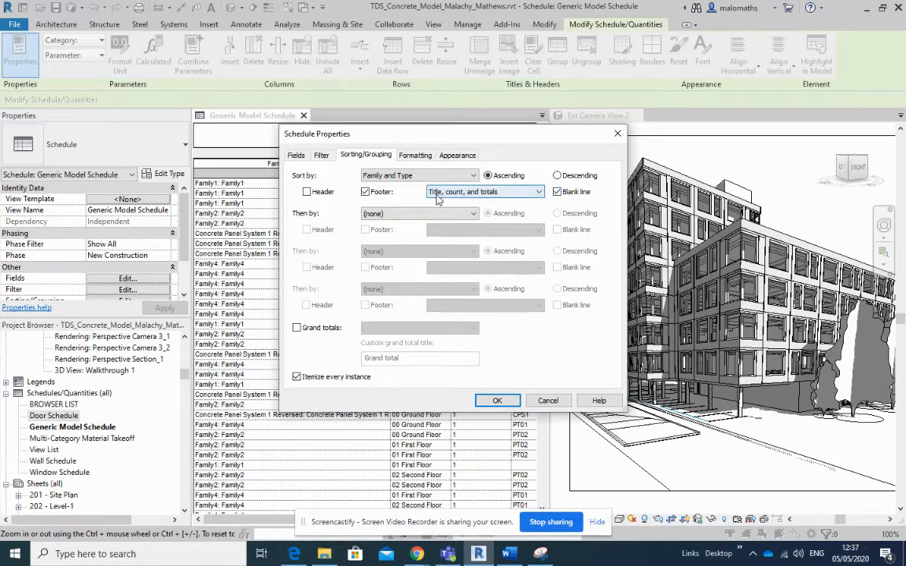
{"action": "left_click", "coordinate": [496, 401]}
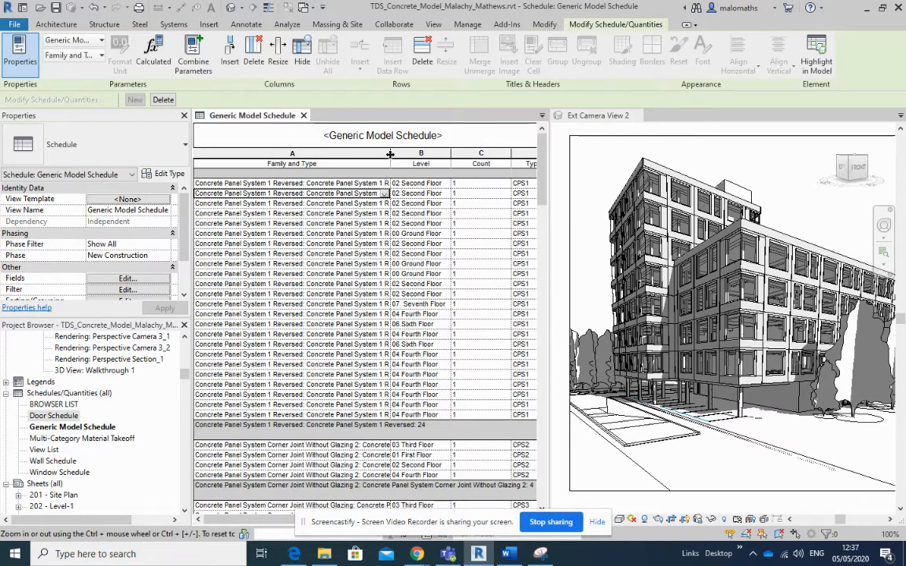
{"action": "left_click_drag", "start_coordinate": [390, 154], "coordinate": [410, 155]}
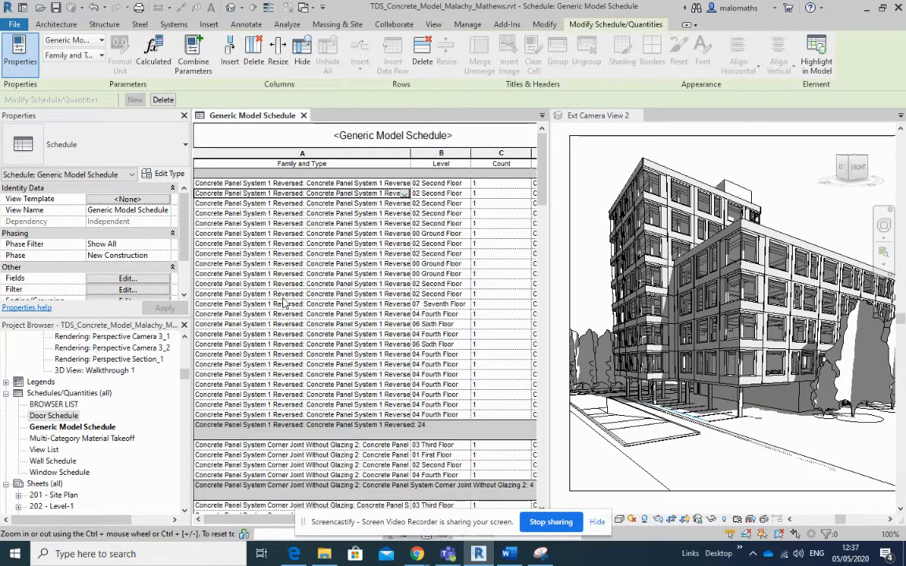
- Select the Family1 rows in the schedule to identify their panels in the camera view, ending on the first row
{"action": "scroll", "coordinate": [283, 303], "scroll_direction": "down", "scroll_amount": 6}
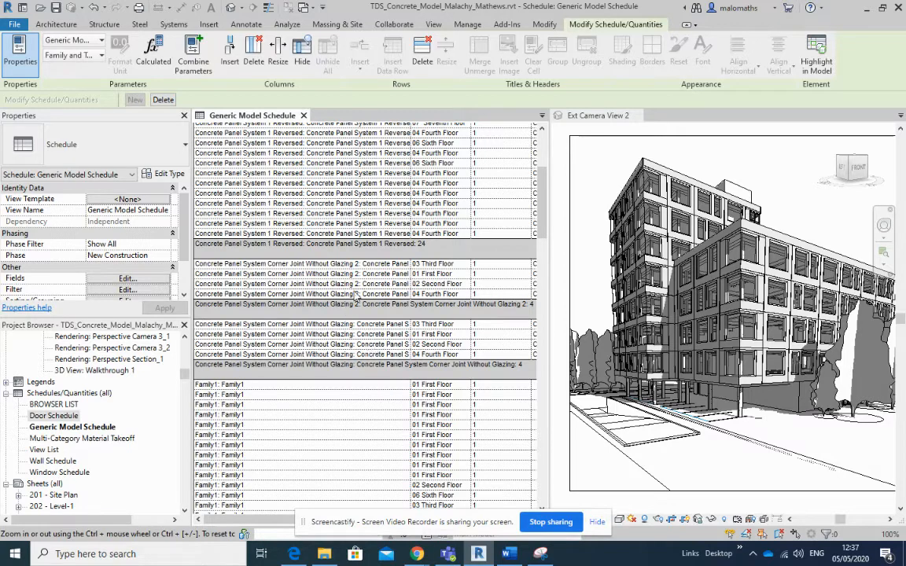
{"action": "scroll", "coordinate": [317, 314], "scroll_direction": "down", "scroll_amount": 4}
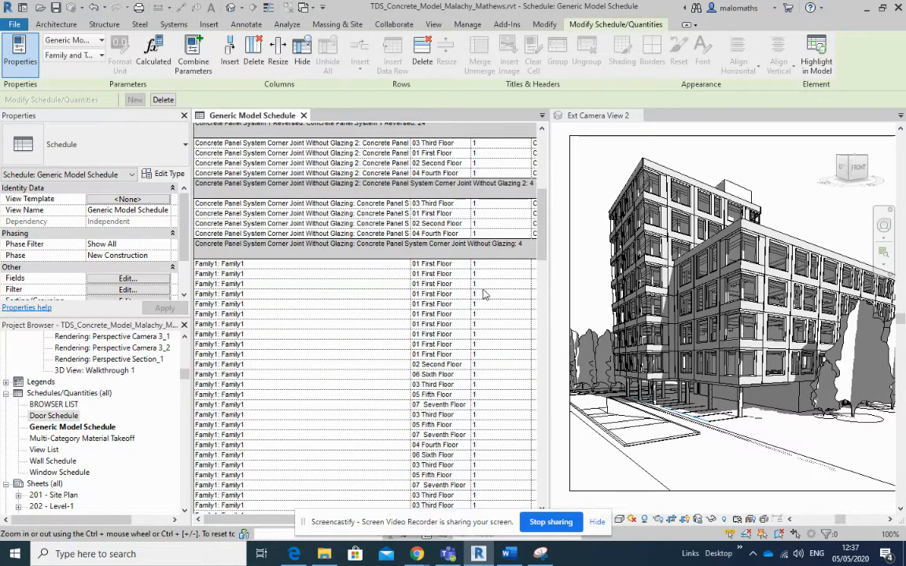
{"action": "scroll", "coordinate": [389, 291], "scroll_direction": "up", "scroll_amount": 5}
{"action": "scroll", "coordinate": [389, 291], "scroll_direction": "down", "scroll_amount": 5}
{"action": "left_click", "coordinate": [302, 266]}
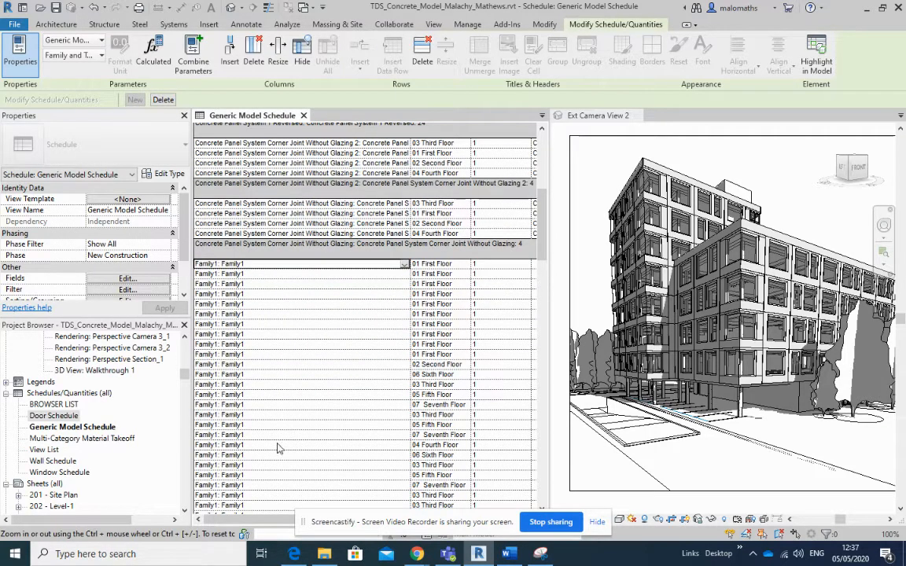
{"action": "left_click", "coordinate": [275, 506], "text": "shift"}
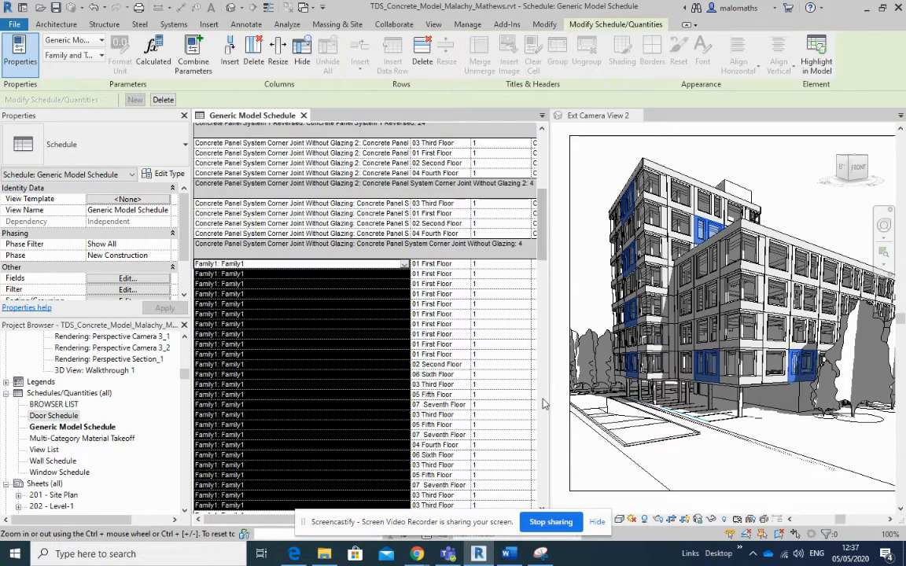
{"action": "left_click", "coordinate": [253, 273]}
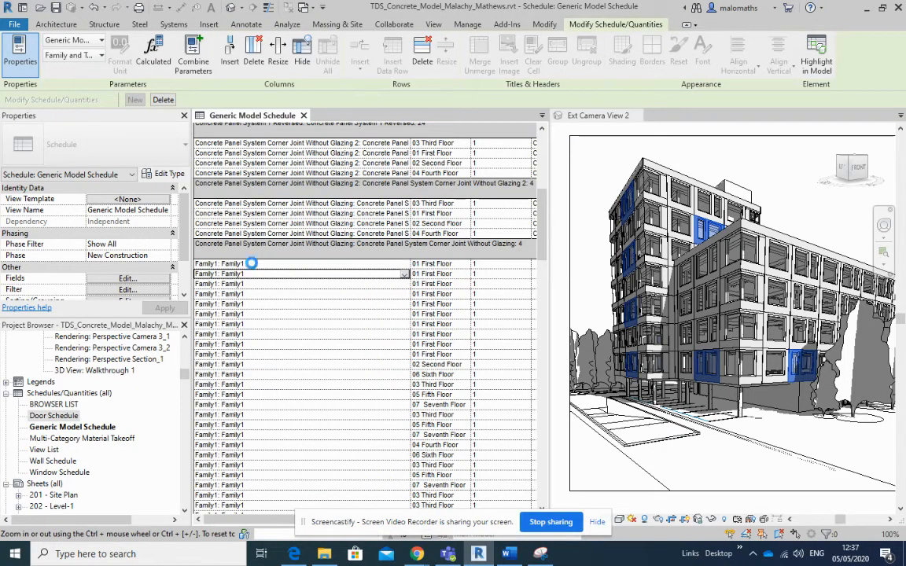
{"action": "left_click", "coordinate": [252, 264]}
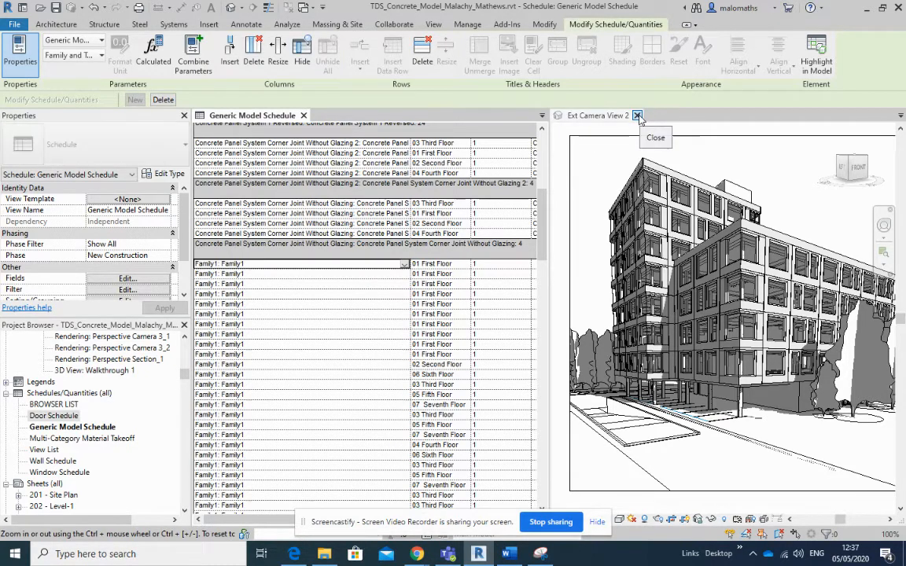
- Close Ext Camera View 2 and set the Family1 type's Type Mark to CP SF 1 for all its elements
{"action": "left_click", "coordinate": [637, 116]}
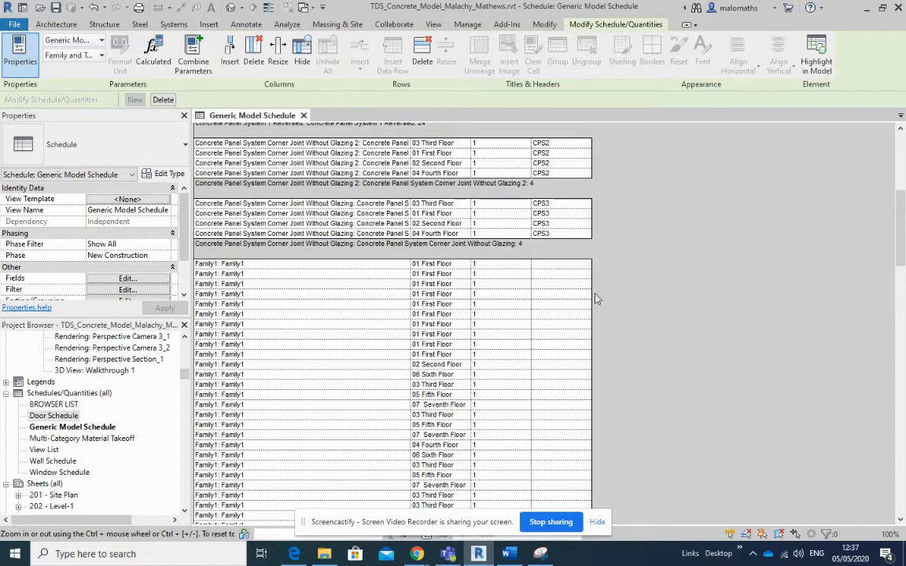
{"action": "scroll", "coordinate": [596, 298], "scroll_direction": "up", "scroll_amount": 10}
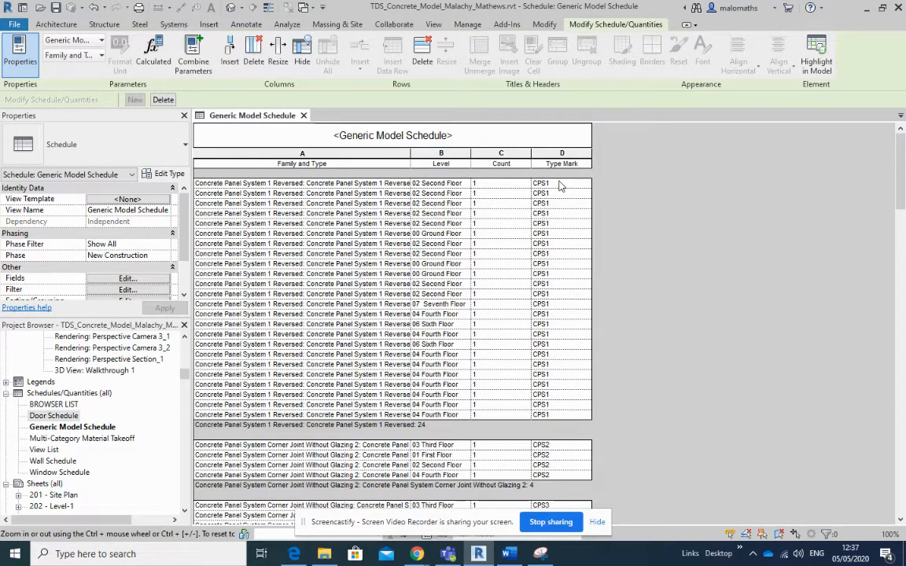
{"action": "scroll", "coordinate": [562, 191], "scroll_direction": "down", "scroll_amount": 3}
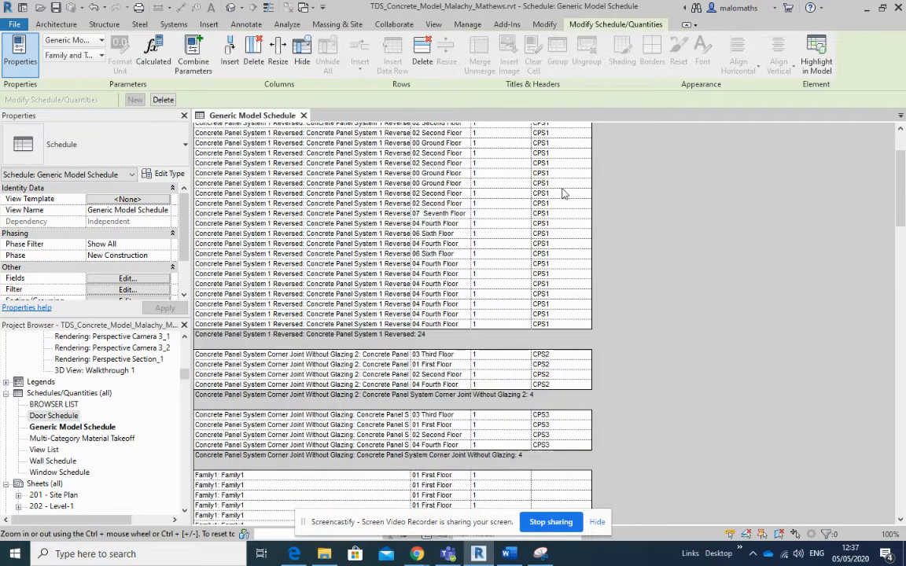
{"action": "scroll", "coordinate": [563, 193], "scroll_direction": "up", "scroll_amount": 3}
{"action": "scroll", "coordinate": [563, 251], "scroll_direction": "down", "scroll_amount": 3}
{"action": "scroll", "coordinate": [560, 378], "scroll_direction": "down", "scroll_amount": 5}
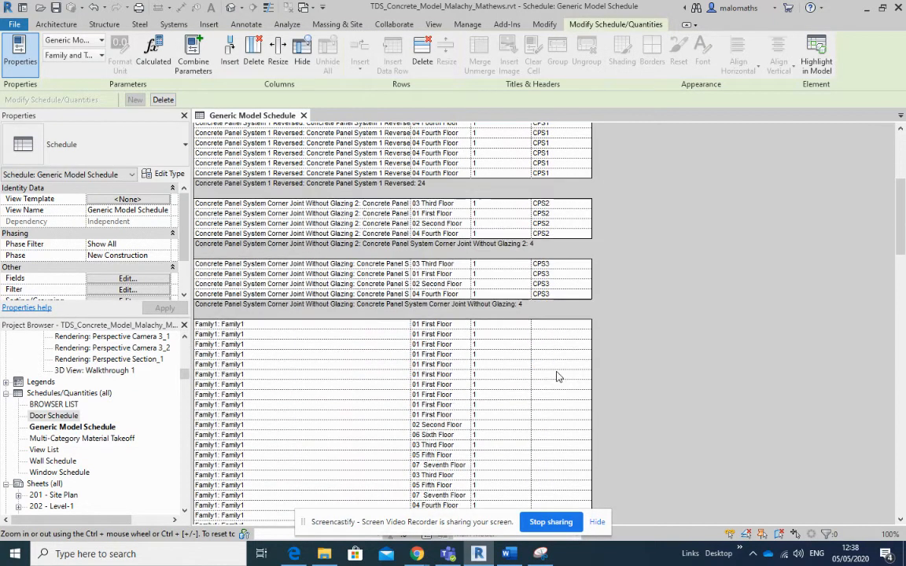
{"action": "left_click", "coordinate": [544, 326]}
{"action": "left_click", "coordinate": [575, 394]}
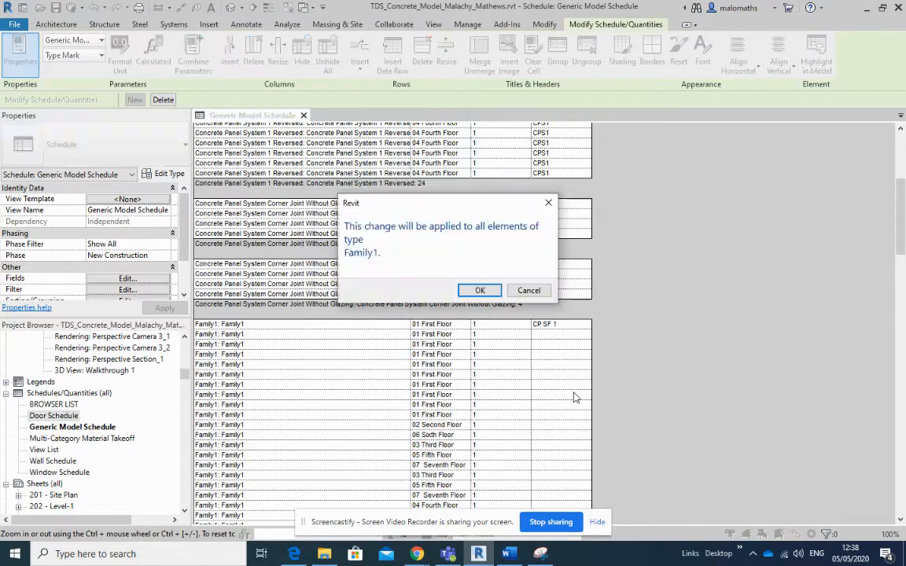
{"action": "left_click", "coordinate": [479, 290]}
- Set the Family2 type's Type Mark to CP SF 2 and apply it to all elements of that type
{"action": "scroll", "coordinate": [633, 387], "scroll_direction": "down", "scroll_amount": 3}
{"action": "scroll", "coordinate": [634, 385], "scroll_direction": "down", "scroll_amount": 7}
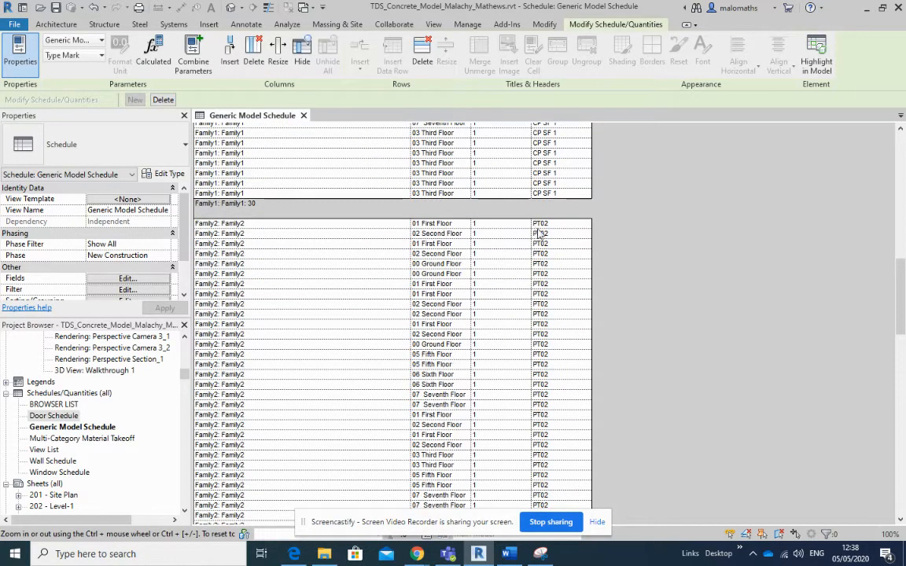
{"action": "left_click", "coordinate": [545, 224]}
{"action": "left_click_drag", "start_coordinate": [546, 196], "coordinate": [521, 196]}
{"action": "key", "text": "ctrl+c"}
{"action": "left_click", "coordinate": [557, 225]}
{"action": "key", "text": "ctrl+v"}
{"action": "left_click", "coordinate": [586, 253]}
{"action": "left_click", "coordinate": [482, 289]}
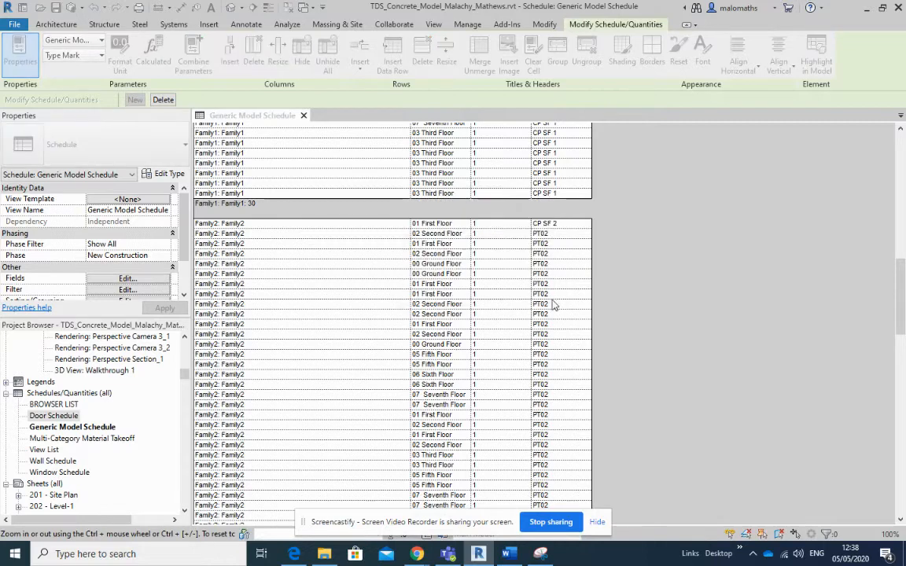
- Set the Family4 type's Type Mark to CP SF 4 and apply it to all elements of that type
{"action": "scroll", "coordinate": [589, 344], "scroll_direction": "down", "scroll_amount": 10}
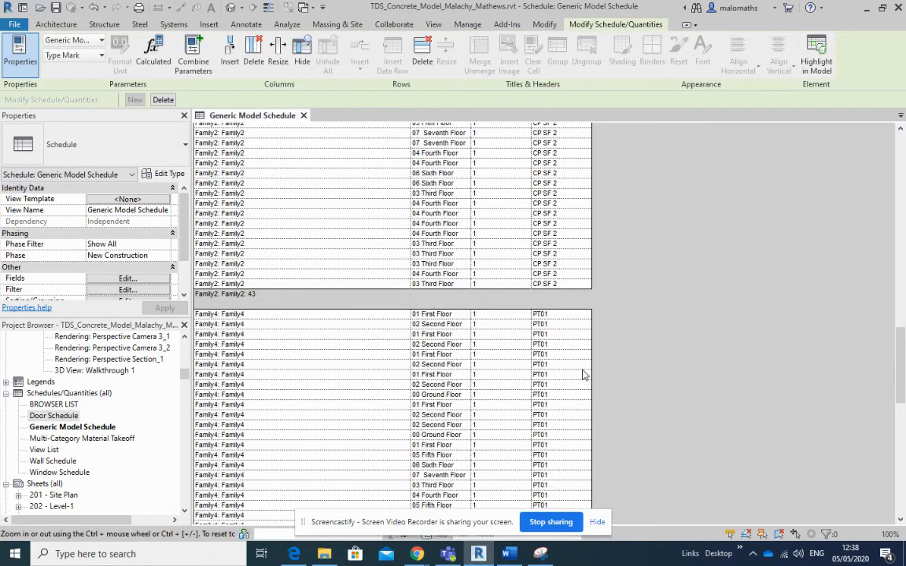
{"action": "left_click", "coordinate": [553, 315]}
{"action": "type", "text": "CP SF 4"}
{"action": "left_click", "coordinate": [552, 346]}
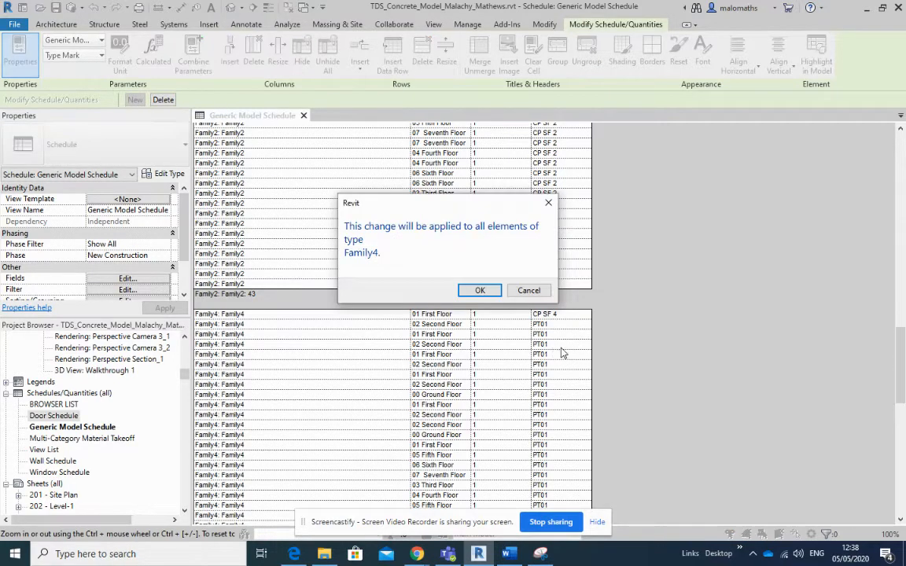
{"action": "left_click", "coordinate": [485, 291]}
- Fill in the Family6 type's Type Mark as CP SF 6 for all of its elements
{"action": "scroll", "coordinate": [637, 307], "scroll_direction": "down", "scroll_amount": 10}
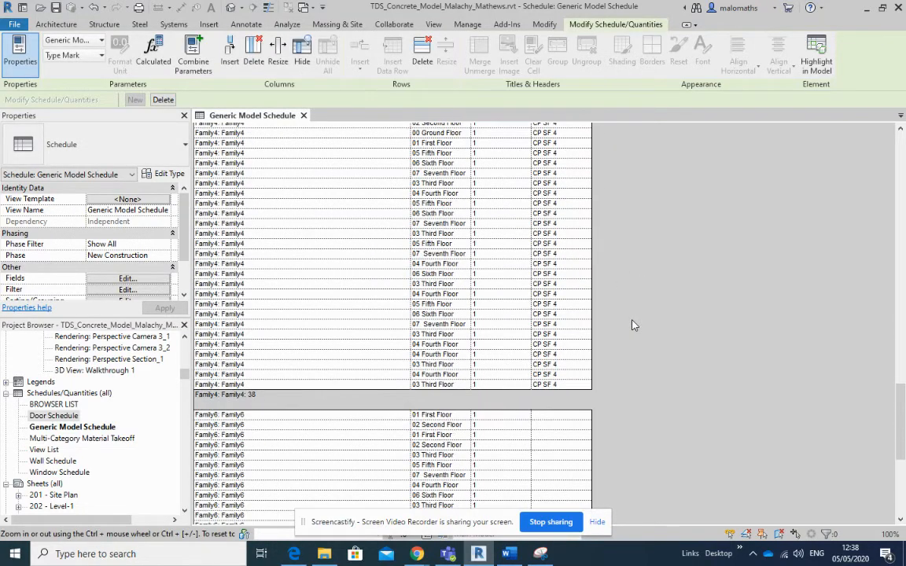
{"action": "scroll", "coordinate": [634, 324], "scroll_direction": "down", "scroll_amount": 2}
{"action": "left_click", "coordinate": [553, 356]}
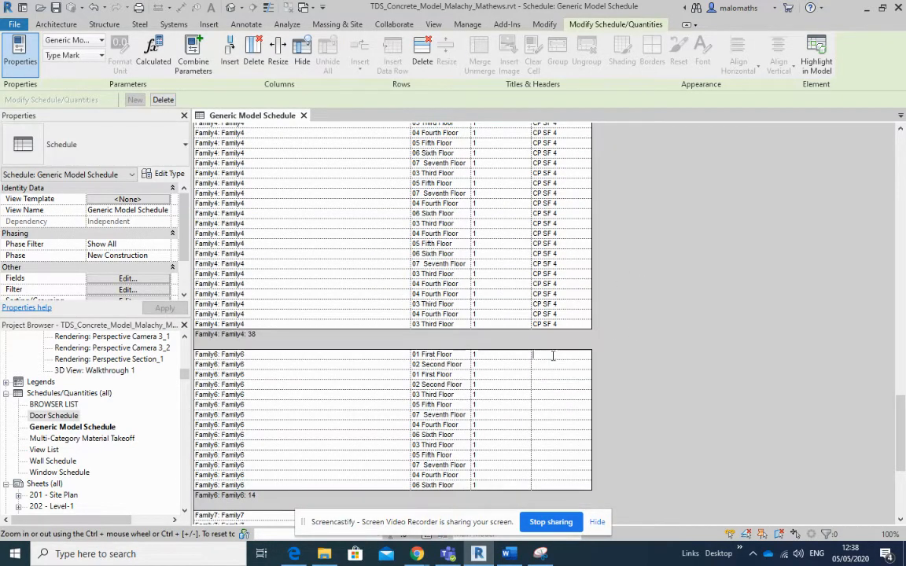
{"action": "type", "text": "CP SF 6"}
{"action": "left_click", "coordinate": [552, 380]}
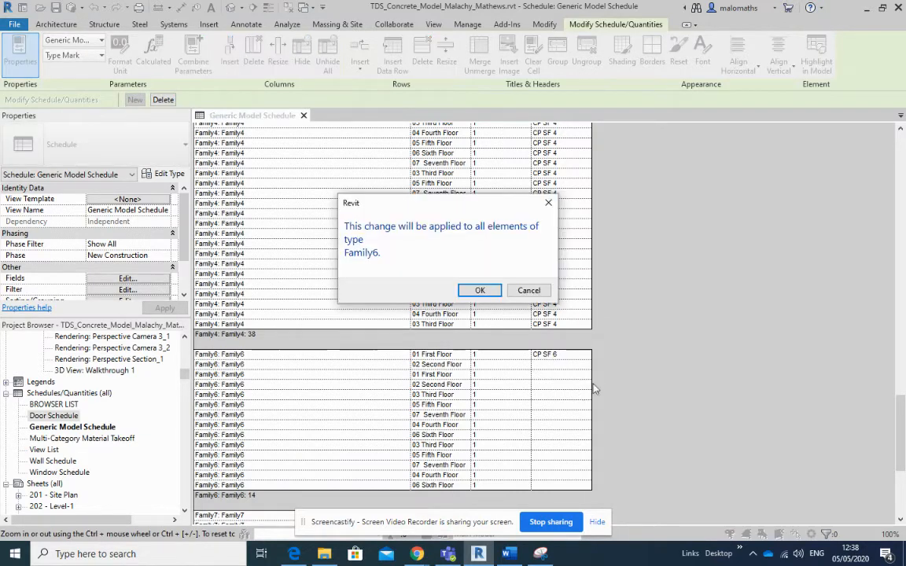
{"action": "left_click", "coordinate": [479, 290]}
- Review the completed type marks in the schedule and open the North Elevation 1 view
{"action": "scroll", "coordinate": [560, 377], "scroll_direction": "down", "scroll_amount": 5}
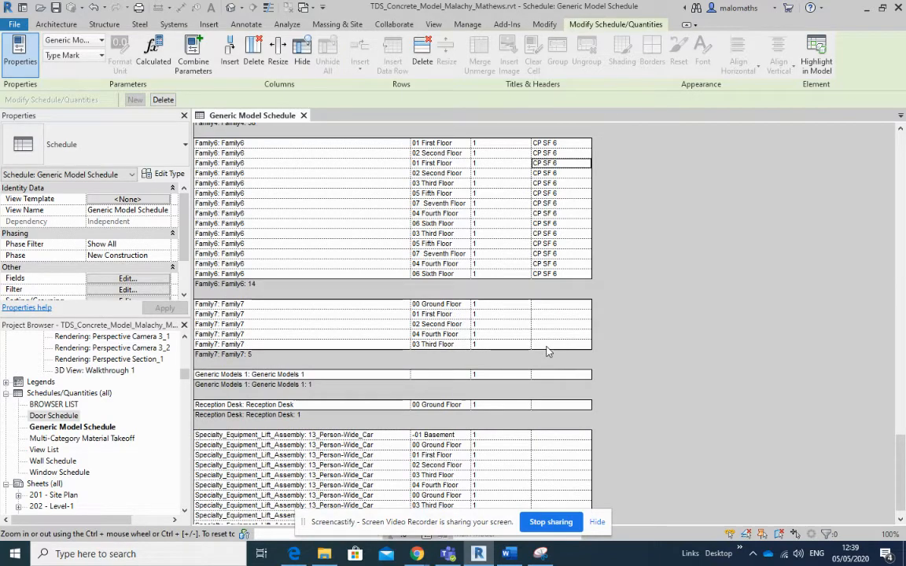
{"action": "scroll", "coordinate": [545, 301], "scroll_direction": "up", "scroll_amount": 2}
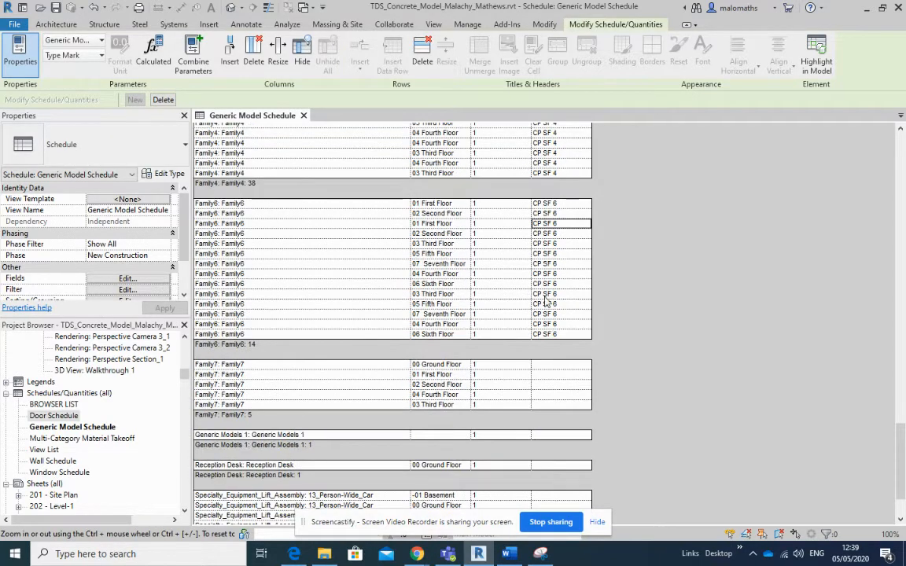
{"action": "scroll", "coordinate": [551, 346], "scroll_direction": "up", "scroll_amount": 12}
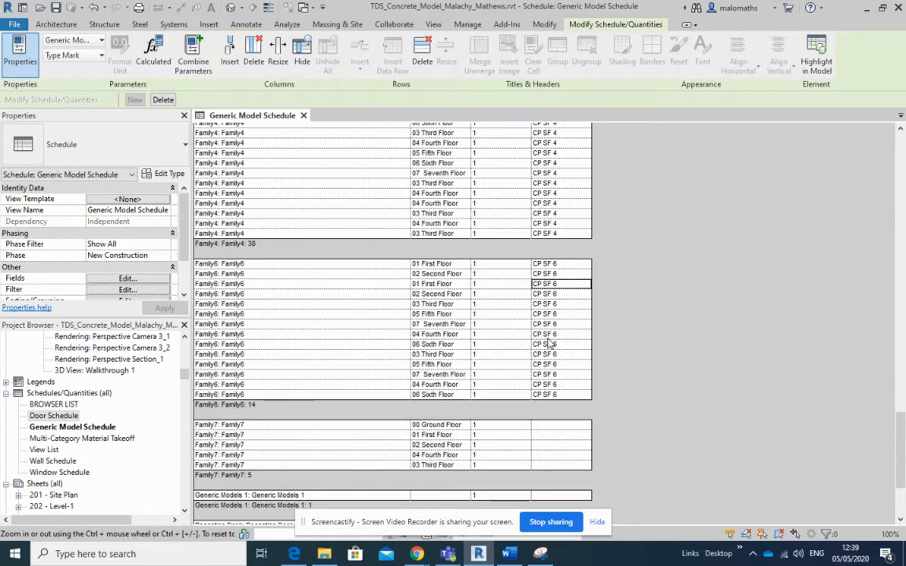
{"action": "scroll", "coordinate": [550, 346], "scroll_direction": "up", "scroll_amount": 7}
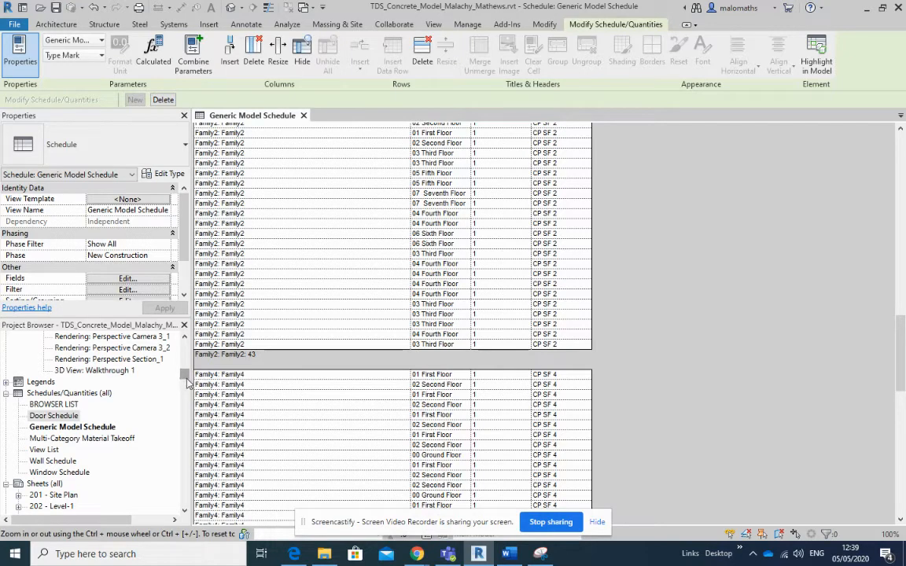
{"action": "left_click_drag", "start_coordinate": [185, 372], "coordinate": [187, 347]}
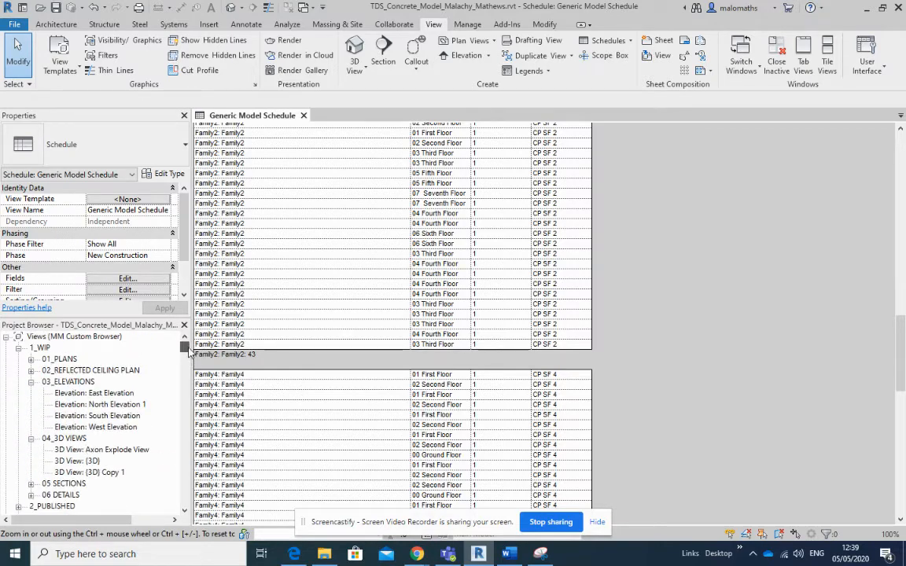
{"action": "left_click", "coordinate": [125, 405]}
{"action": "double_click", "coordinate": [167, 409]}
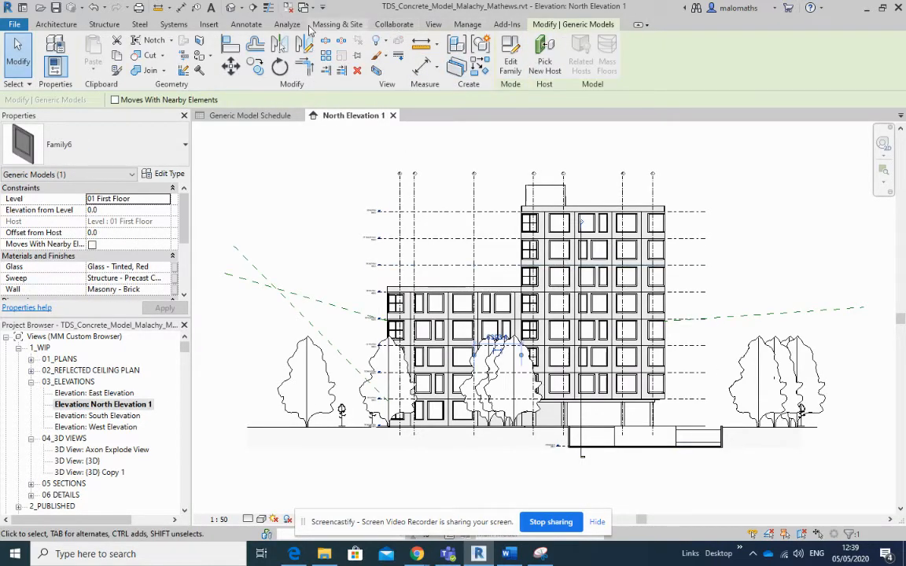
- Check which tag family is loaded for Generic Models in Loaded Tags And Symbols, and clear the panel selection
{"action": "left_click", "coordinate": [222, 25]}
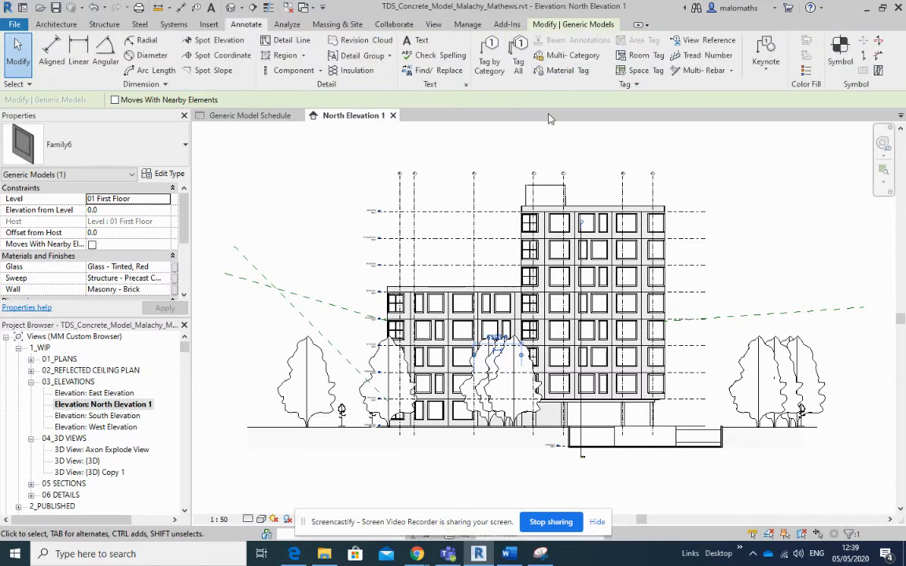
{"action": "left_click", "coordinate": [627, 84]}
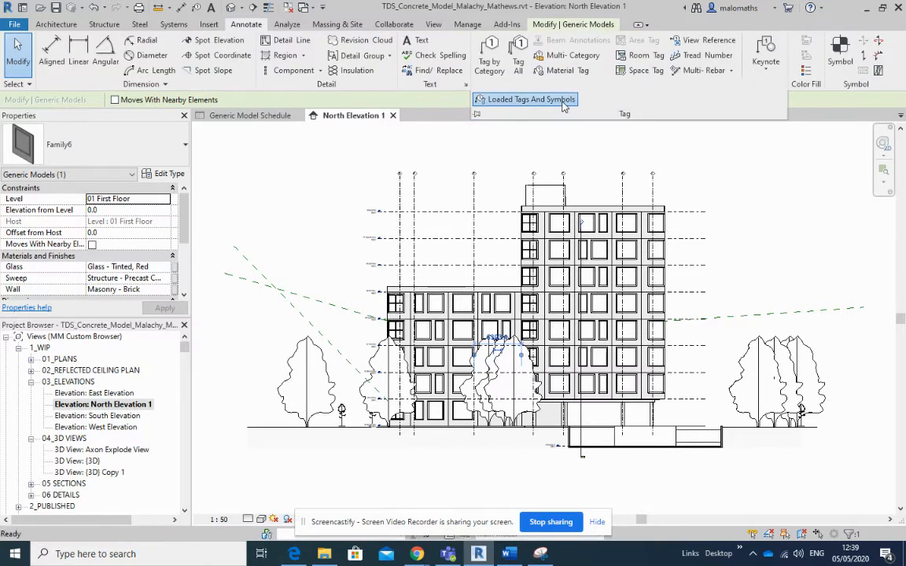
{"action": "left_click", "coordinate": [525, 99]}
{"action": "scroll", "coordinate": [429, 267], "scroll_direction": "down", "scroll_amount": 5}
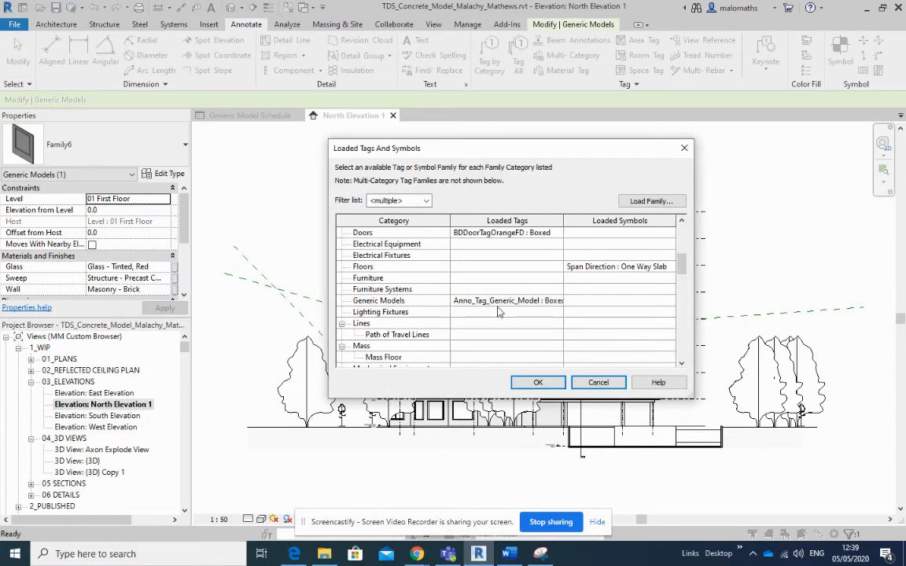
{"action": "left_click", "coordinate": [538, 383]}
{"action": "key", "text": "Escape"}
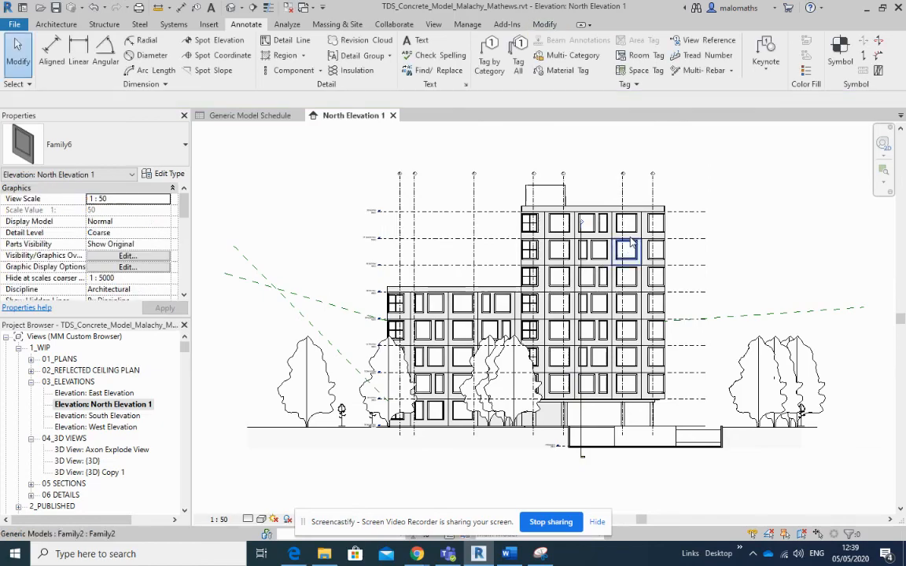